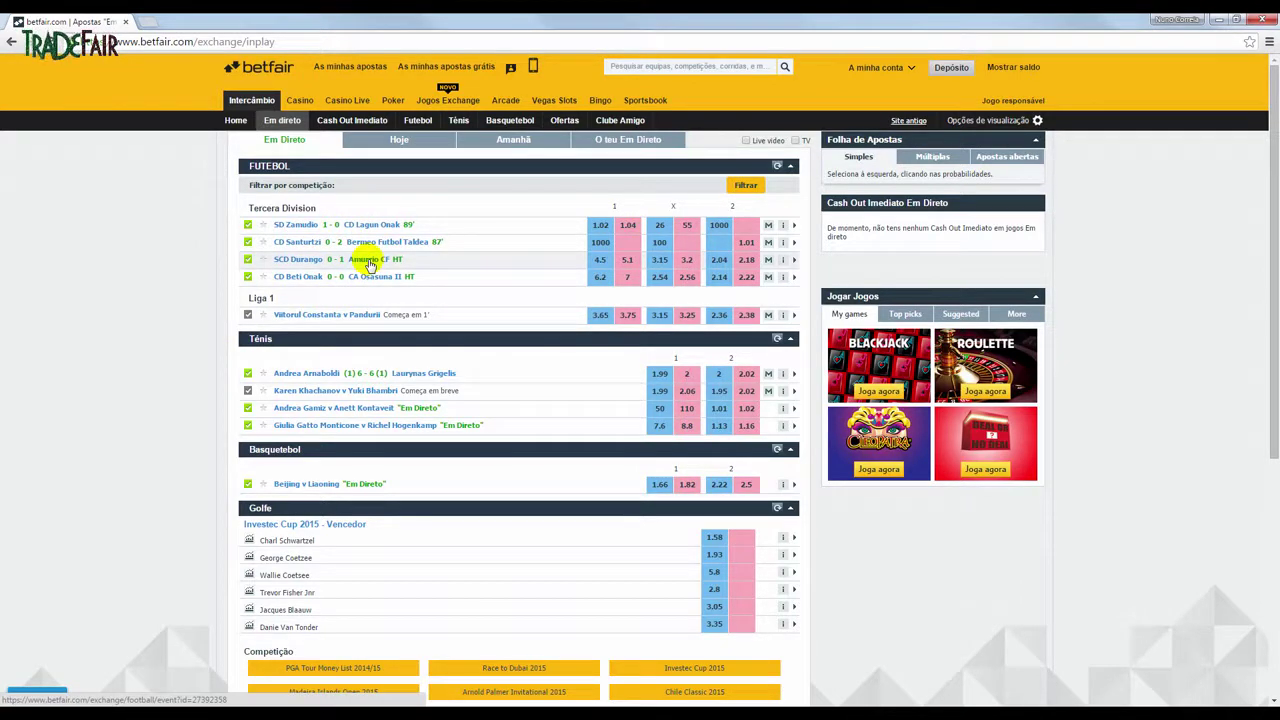
# Step: Open the full Probabilidades market of the SCD Durango v Amurrio CF match in a new tab and refresh its odds
pyautogui.middleClick(368, 260)
pyautogui.click(175, 22)
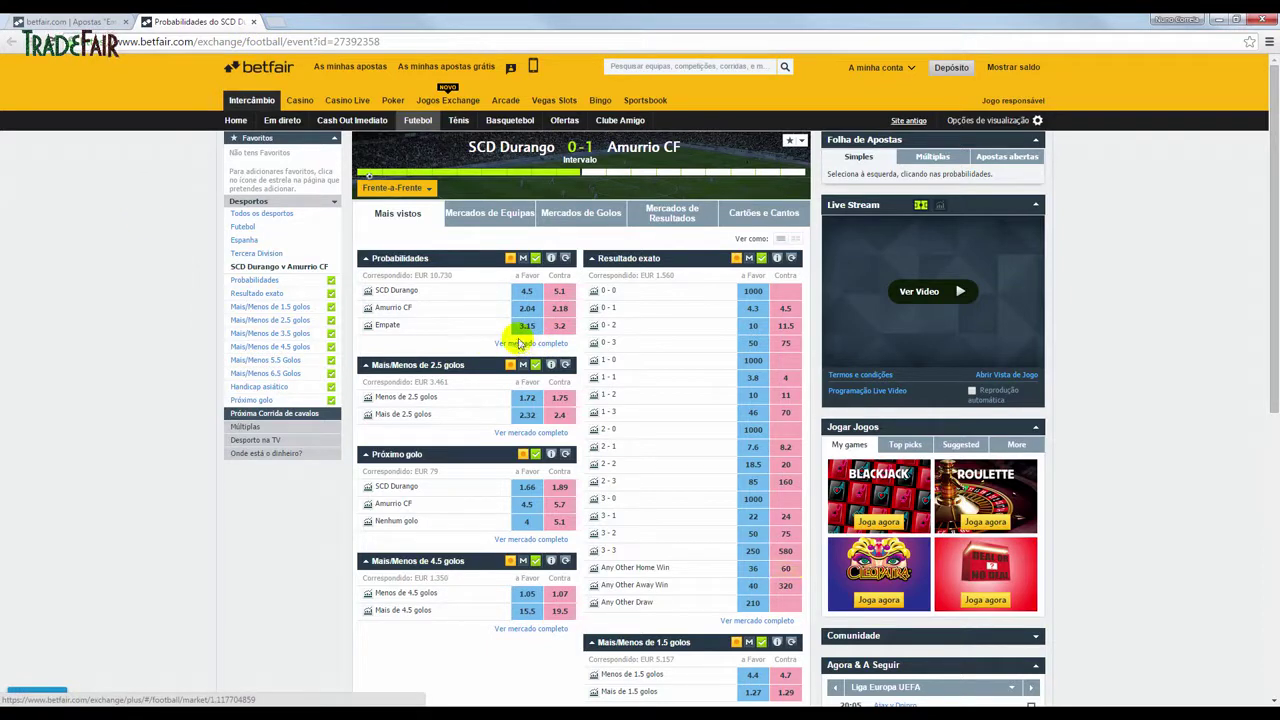
pyautogui.click(519, 345)
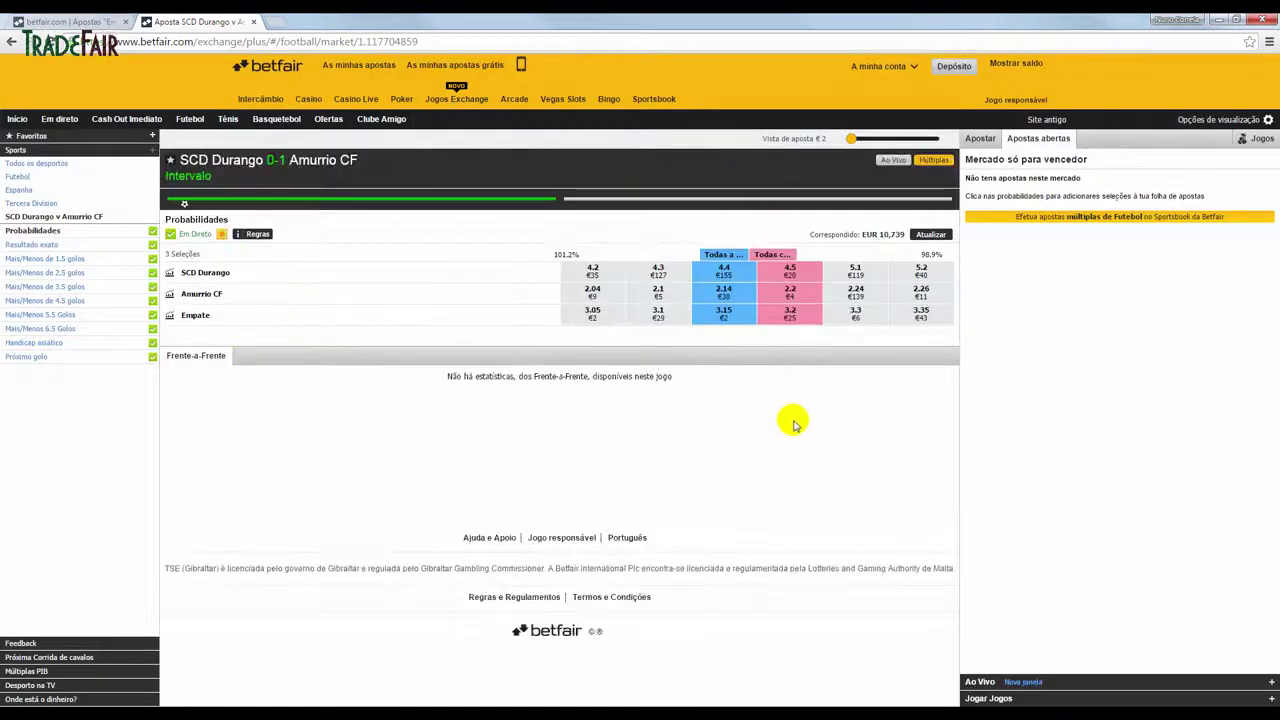
pyautogui.click(935, 235)
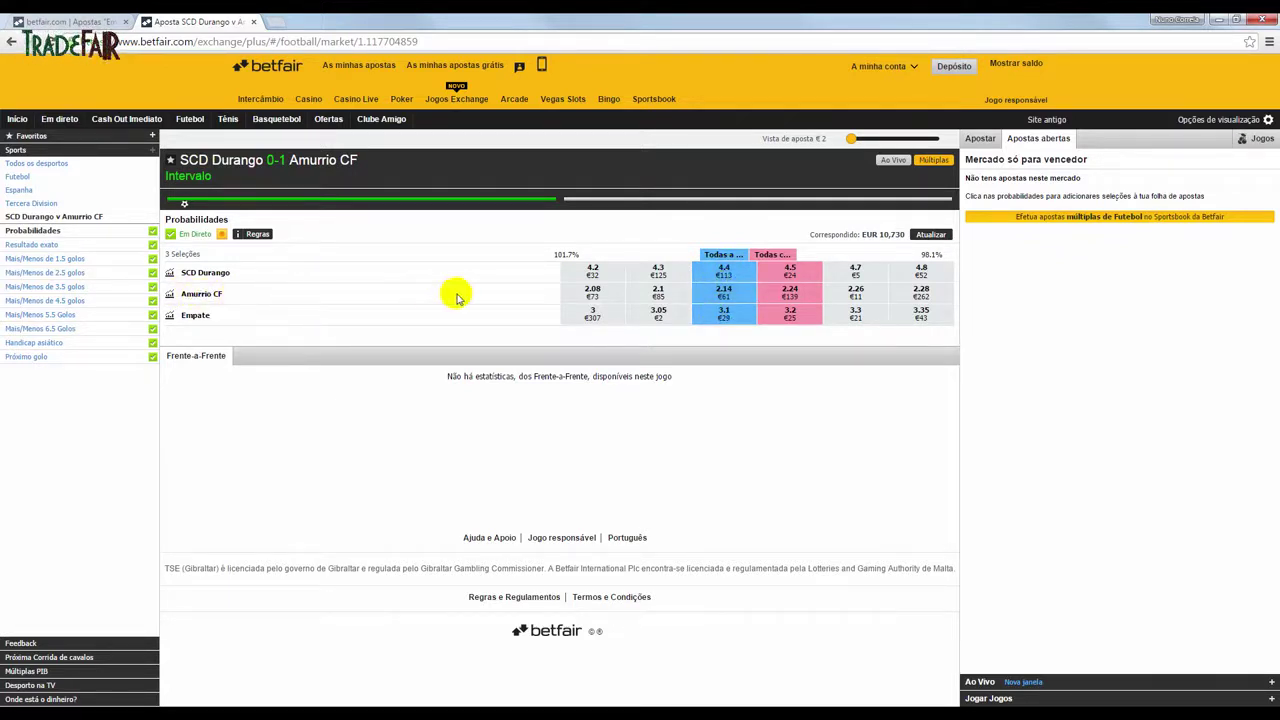
# Step: Add a back bet on Amurrio CF at odds of 2.14 to the bet slip
pyautogui.click(741, 304)
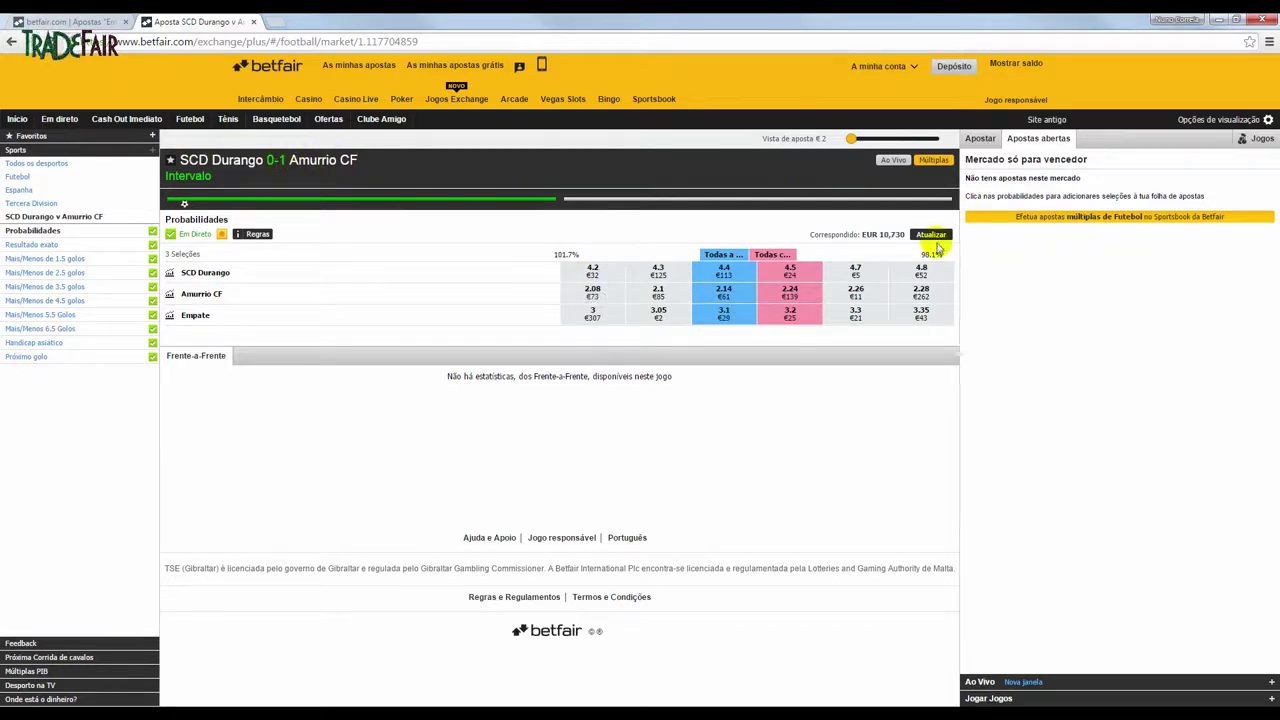
pyautogui.click(724, 270)
pyautogui.click(720, 314)
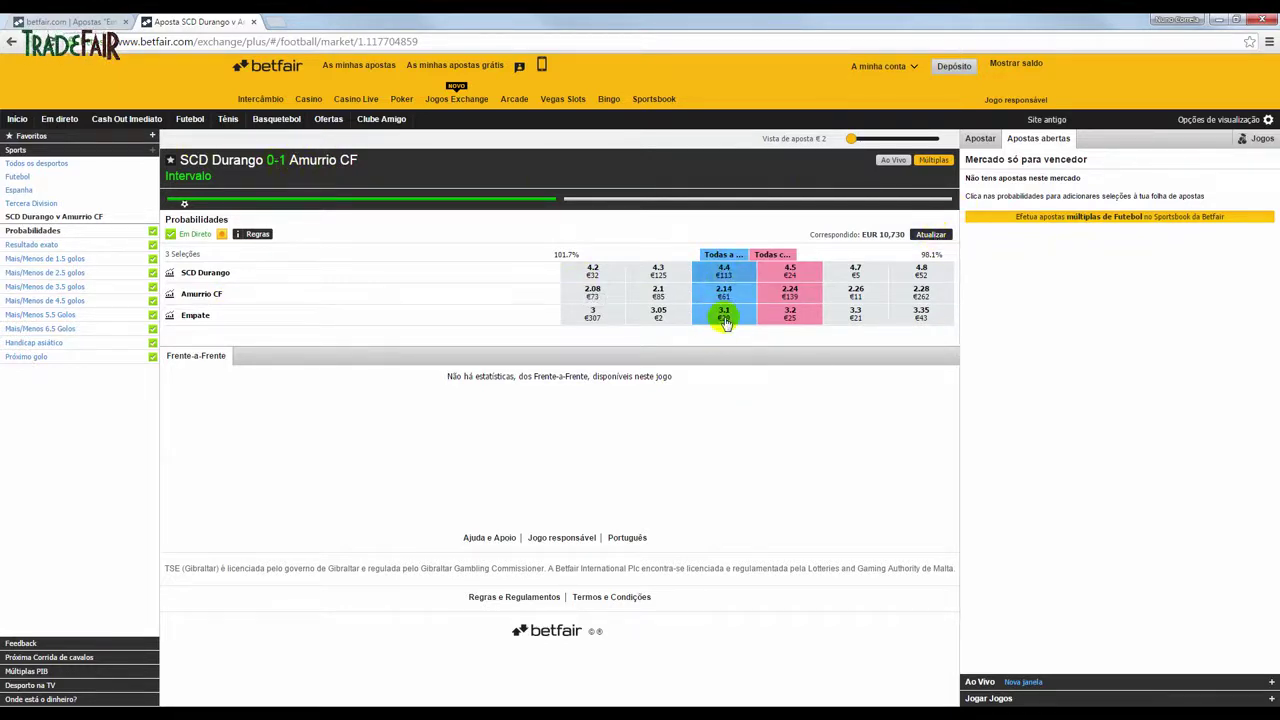
pyautogui.click(720, 314)
pyautogui.click(724, 276)
pyautogui.click(736, 296)
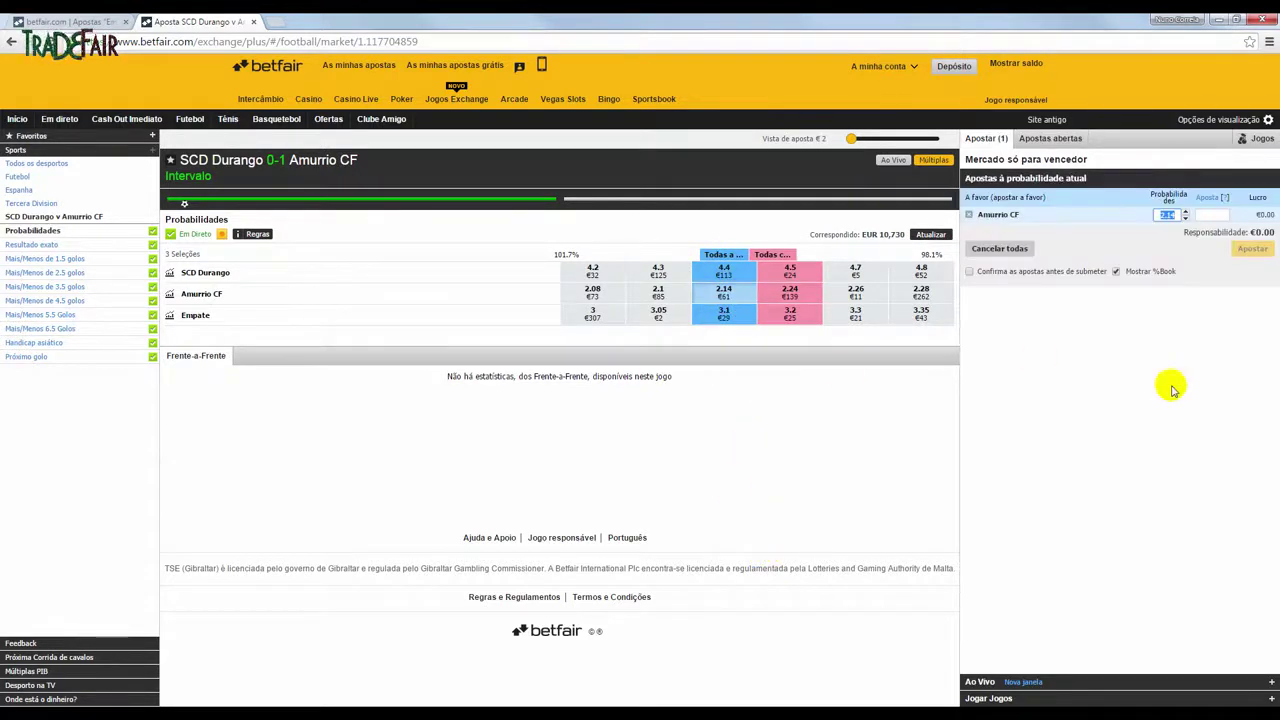
# Step: Set the stake of the Amurrio CF bet to €10000, and remove that bet from the slip without placing it
pyautogui.click(1202, 215)
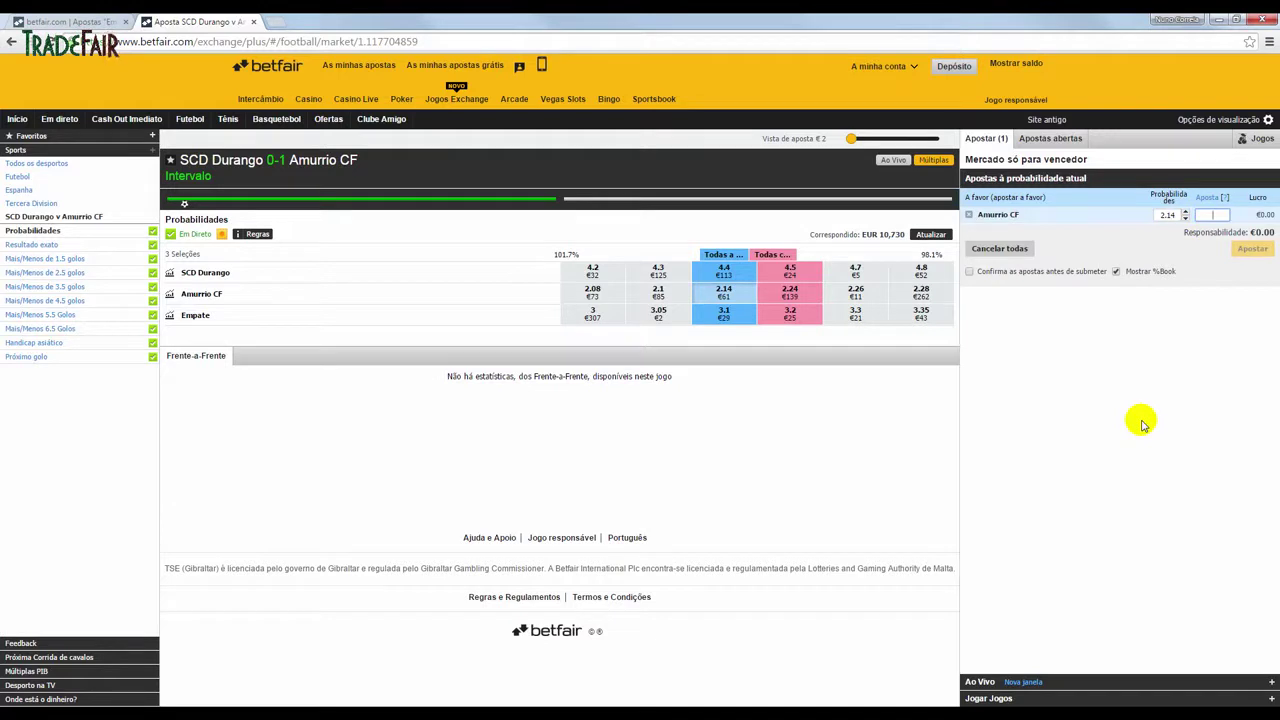
pyautogui.click(724, 272)
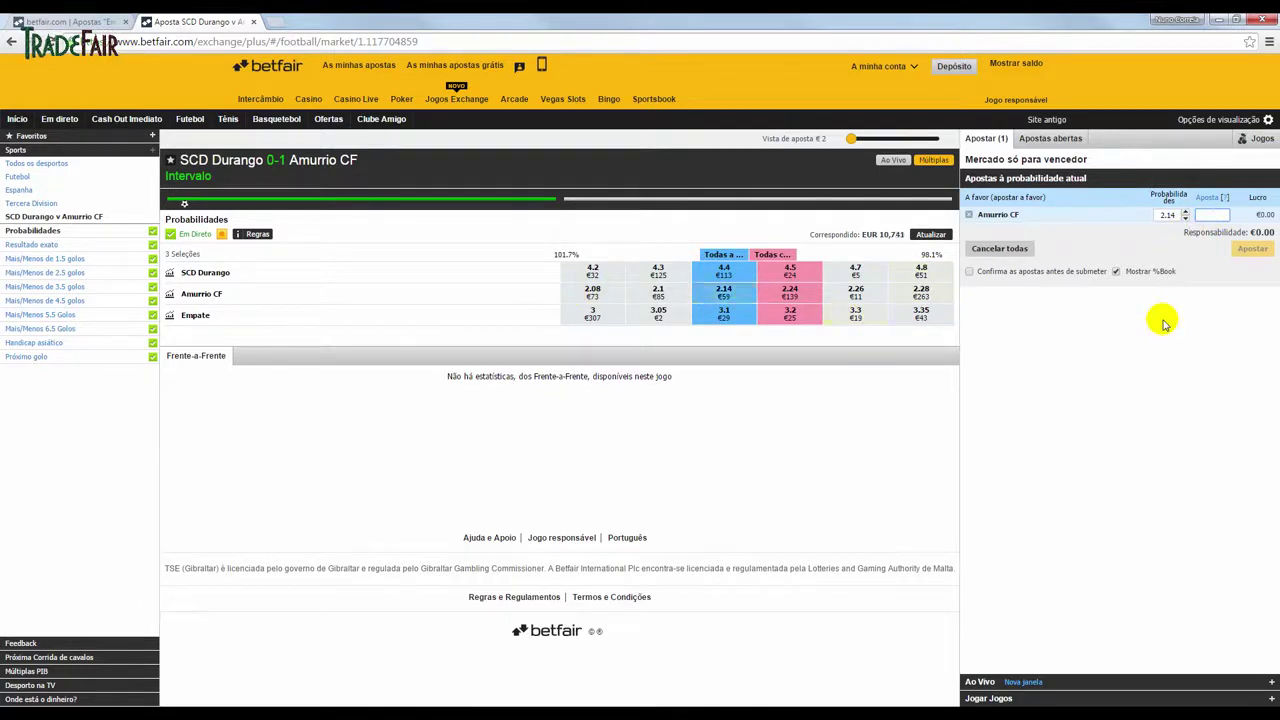
pyautogui.write('1000')
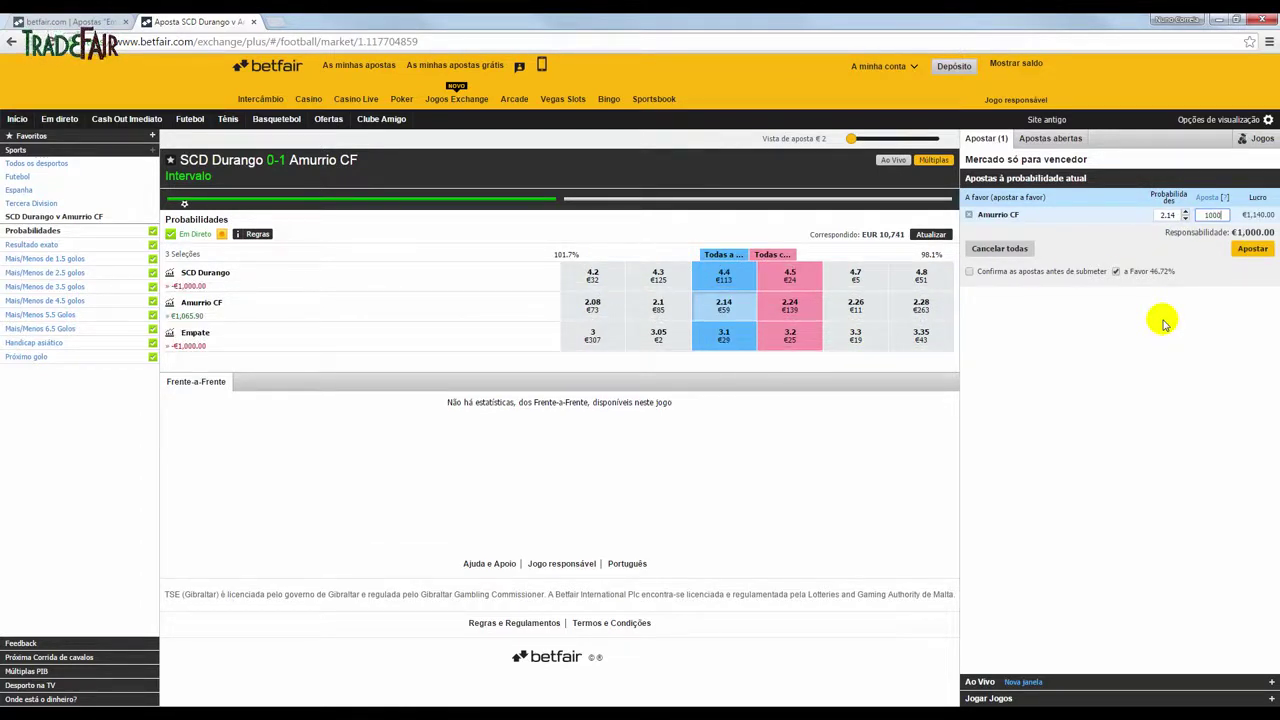
pyautogui.write('0')
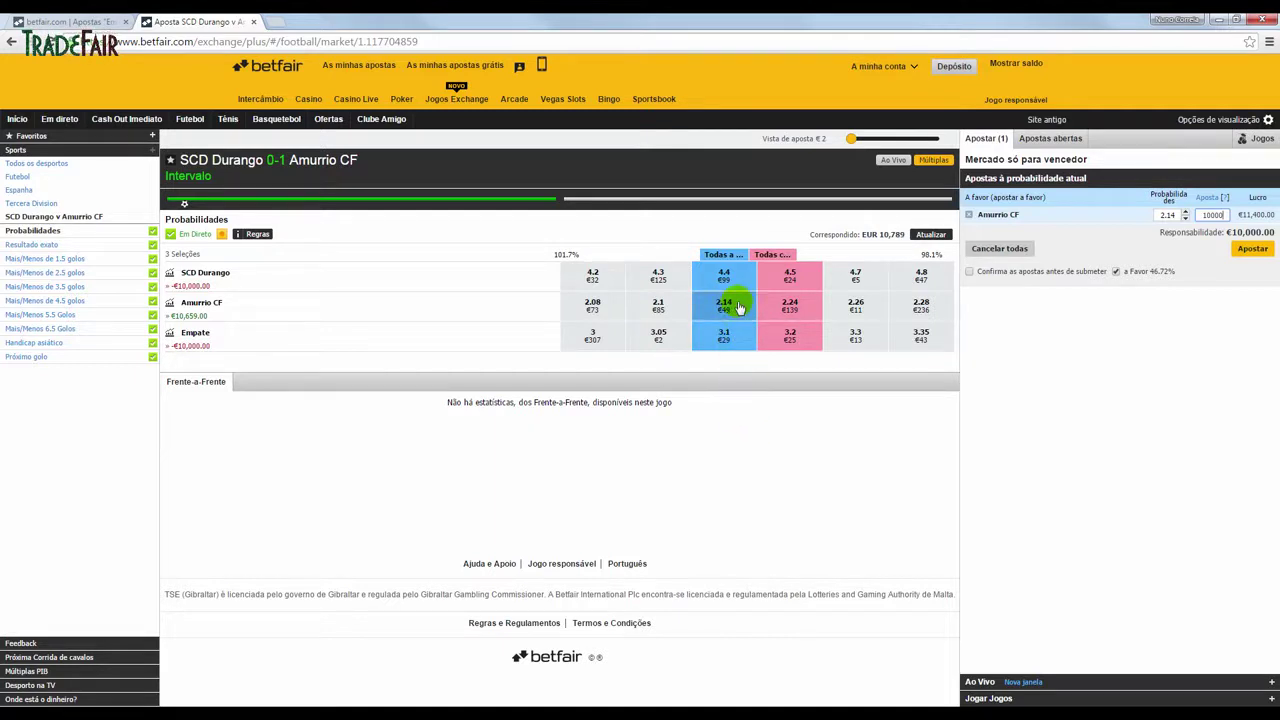
pyautogui.click(969, 216)
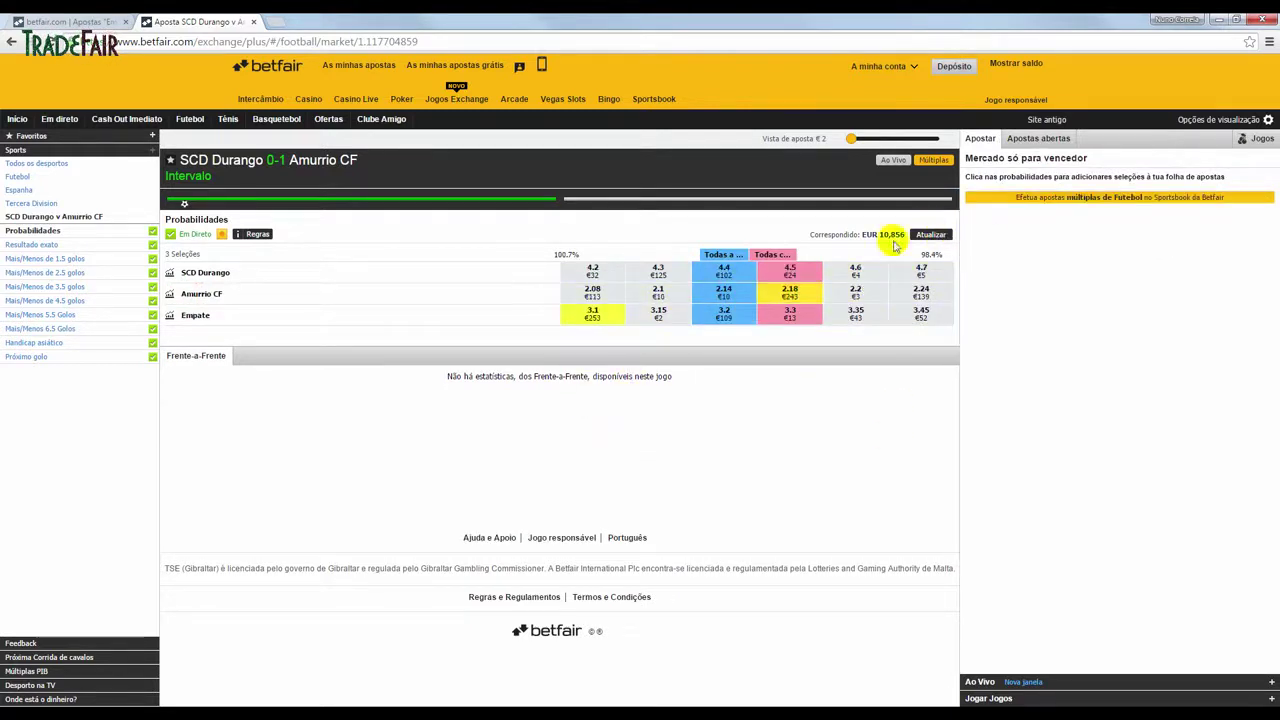
# Step: Prepare a back bet on SCD Durango at odds of 4.4 with a stake of €10000
pyautogui.click(720, 293)
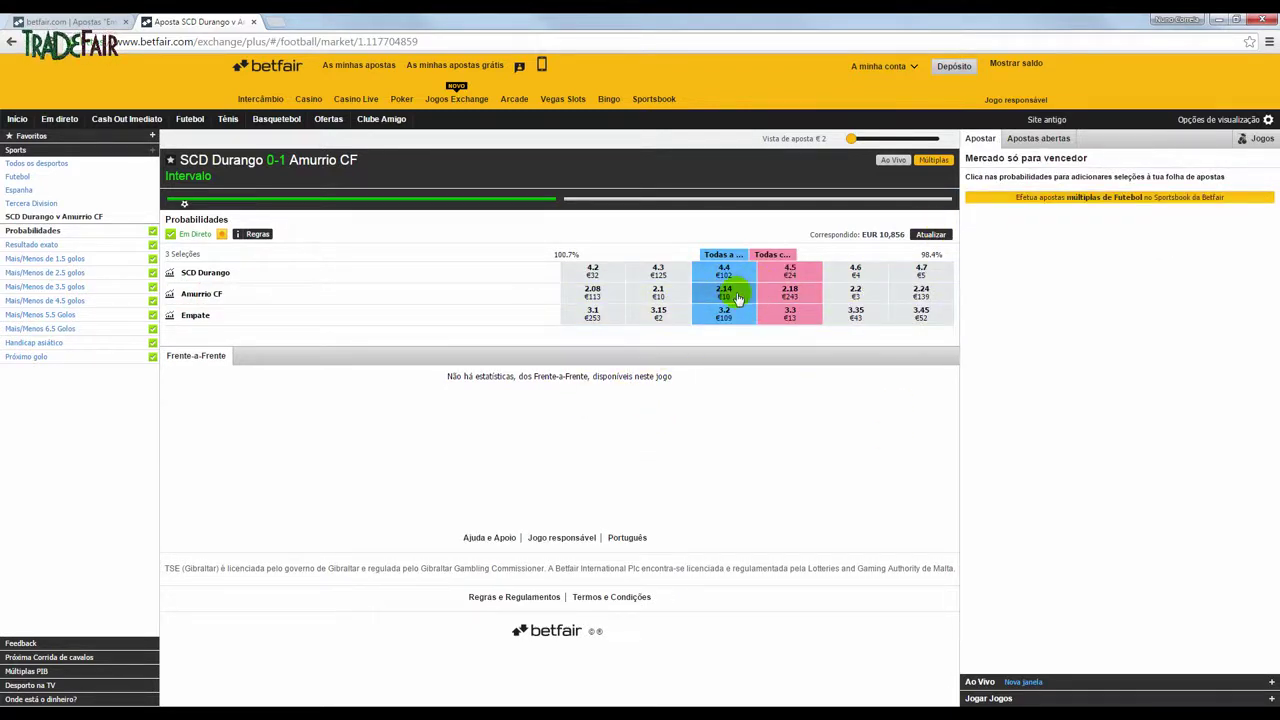
pyautogui.click(724, 269)
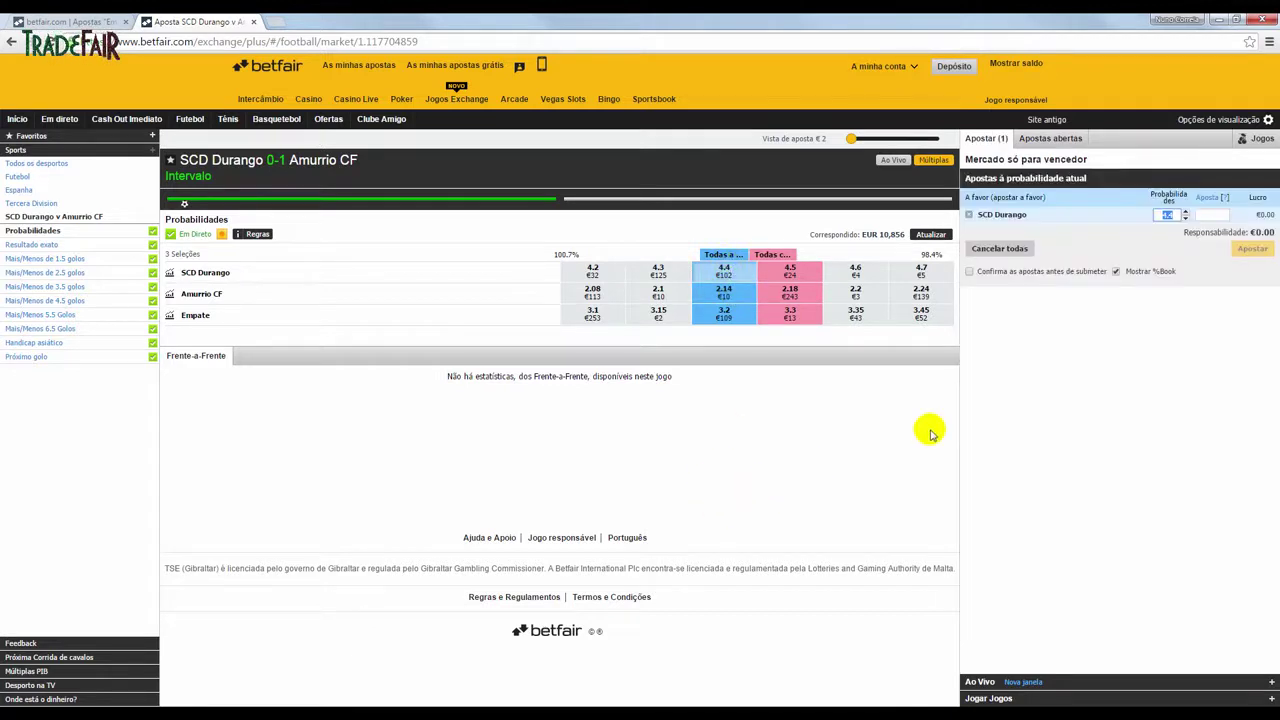
pyautogui.click(1208, 213)
pyautogui.click(724, 287)
pyautogui.click(724, 271)
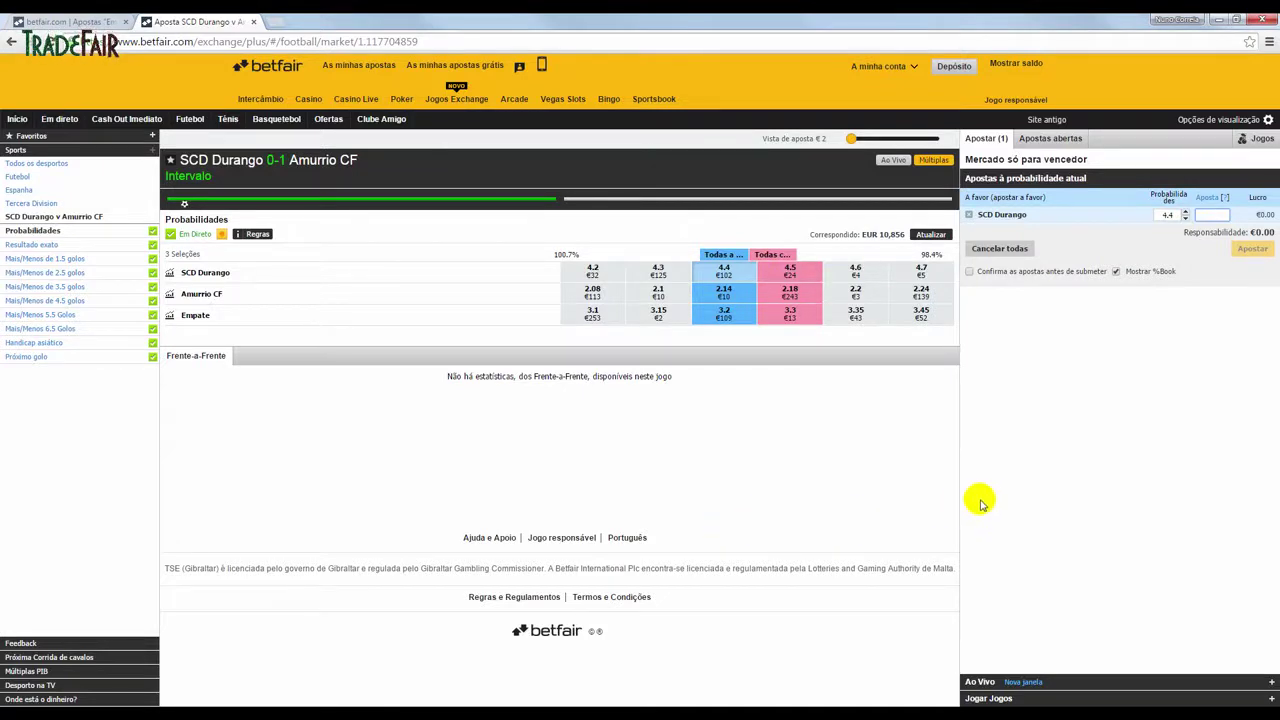
pyautogui.write('10000')
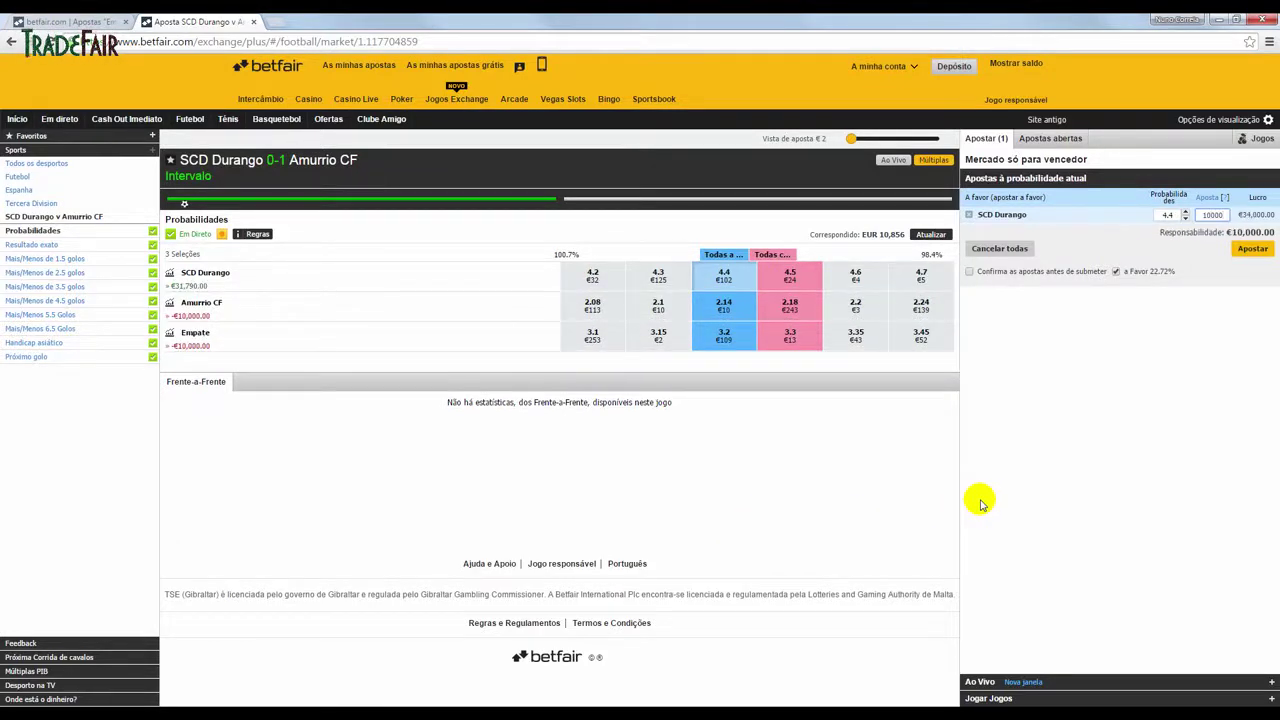
# Step: Compare the stake of the unplaced SCD Durango bet with the amount available at its back price, and cancel all selections in the slip
pyautogui.doubleClick(1208, 214)
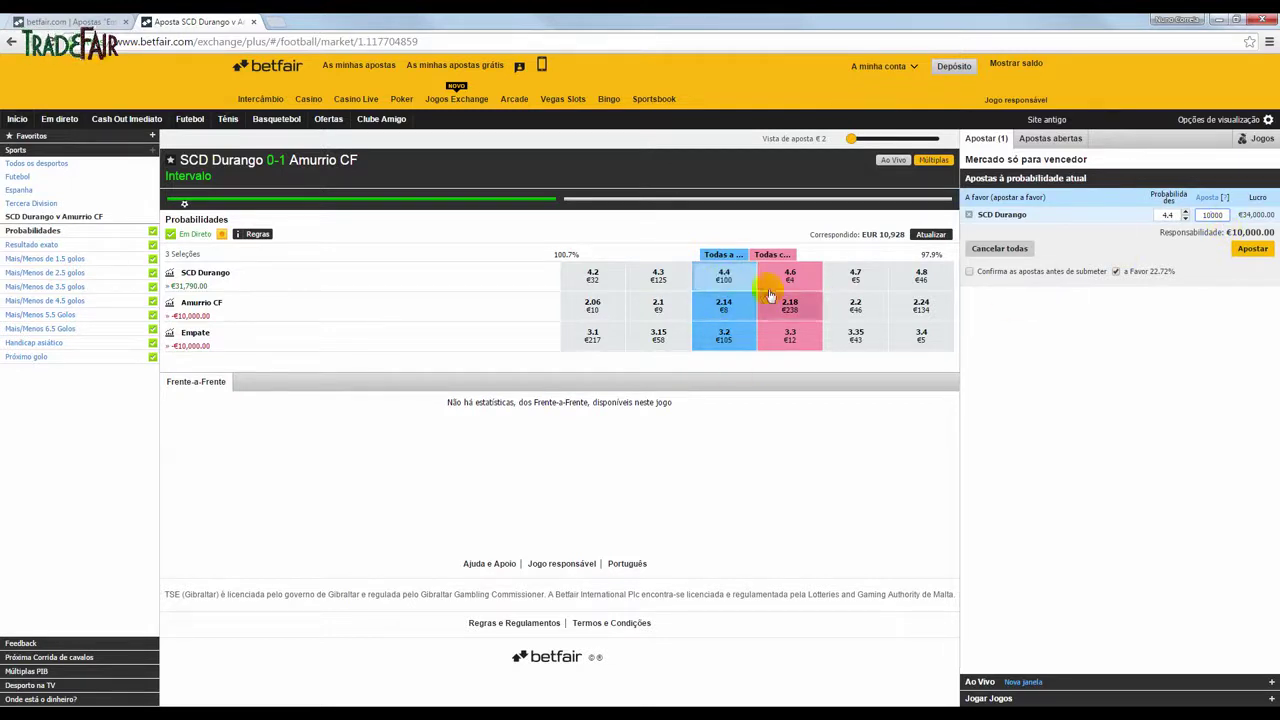
pyautogui.click(736, 286)
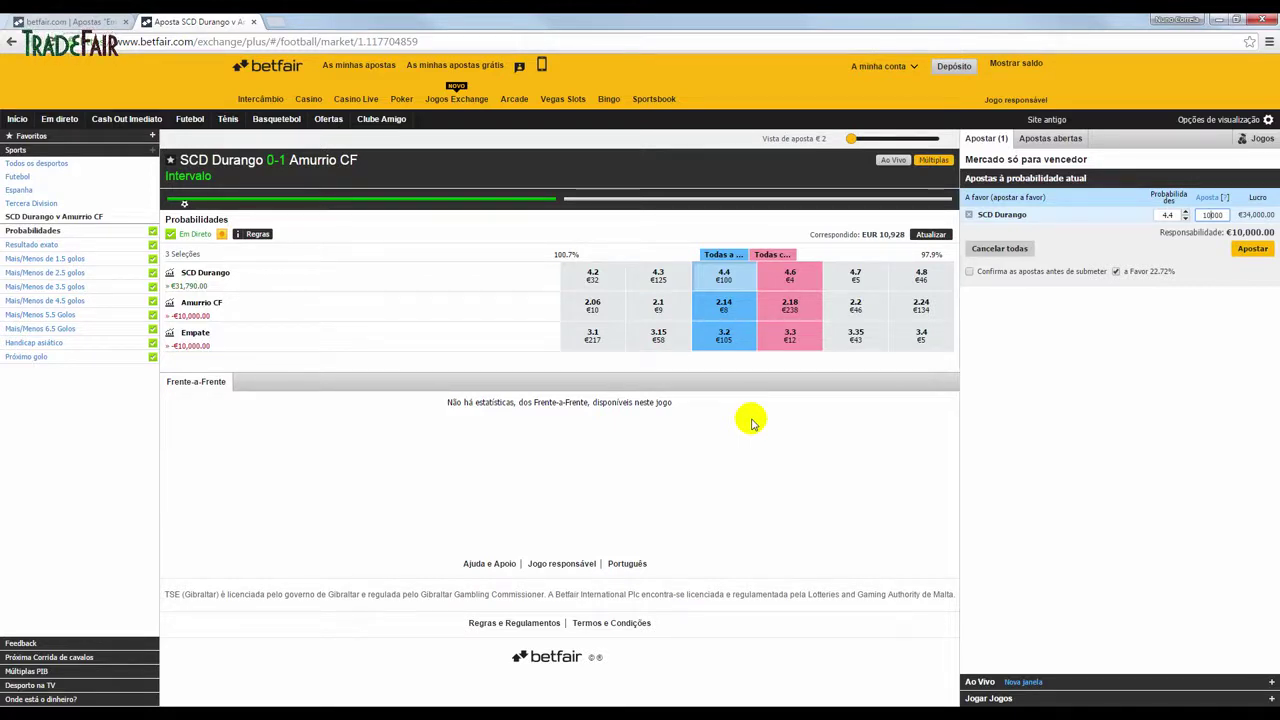
pyautogui.click(736, 286)
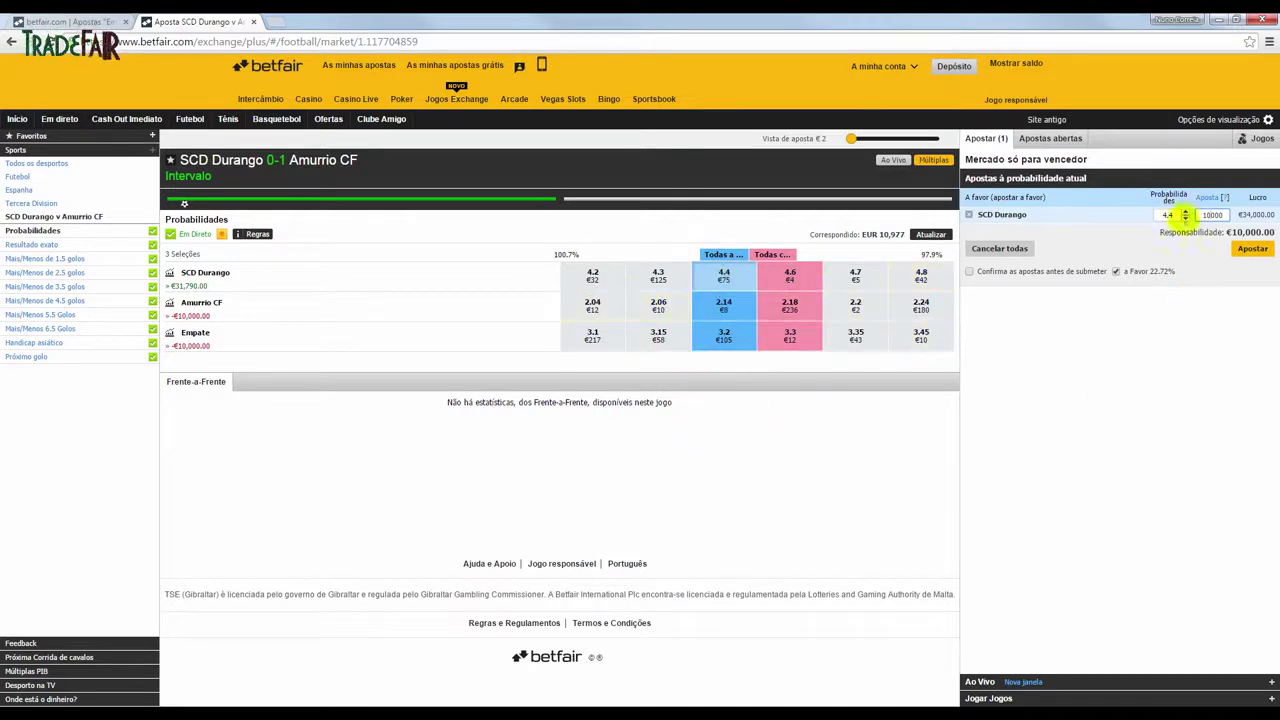
pyautogui.click(1236, 214)
pyautogui.click(739, 281)
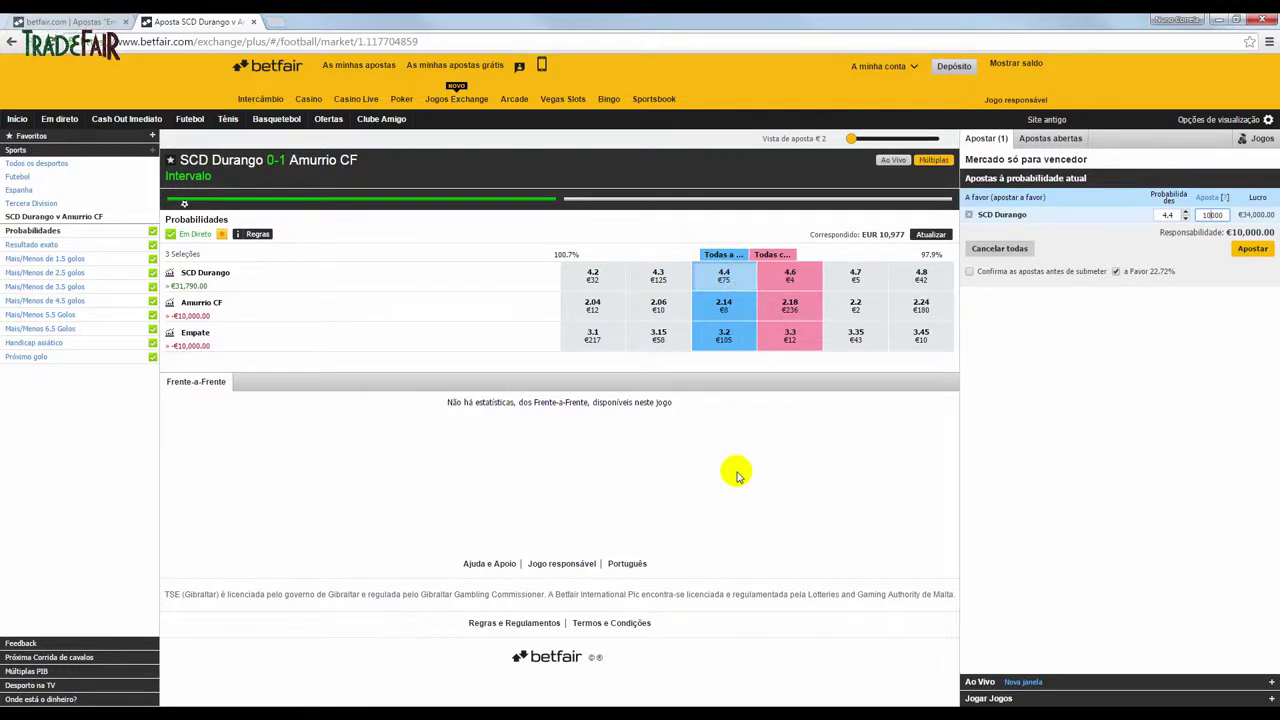
pyautogui.click(724, 274)
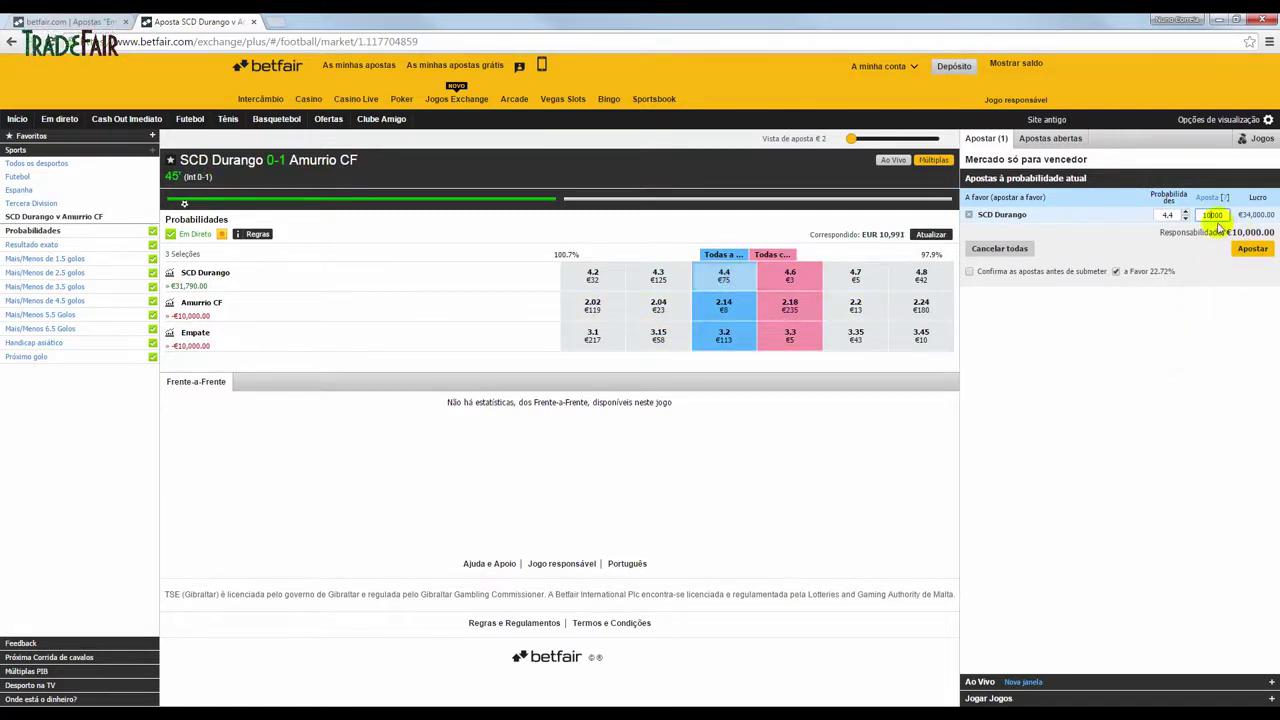
pyautogui.doubleClick(1212, 214)
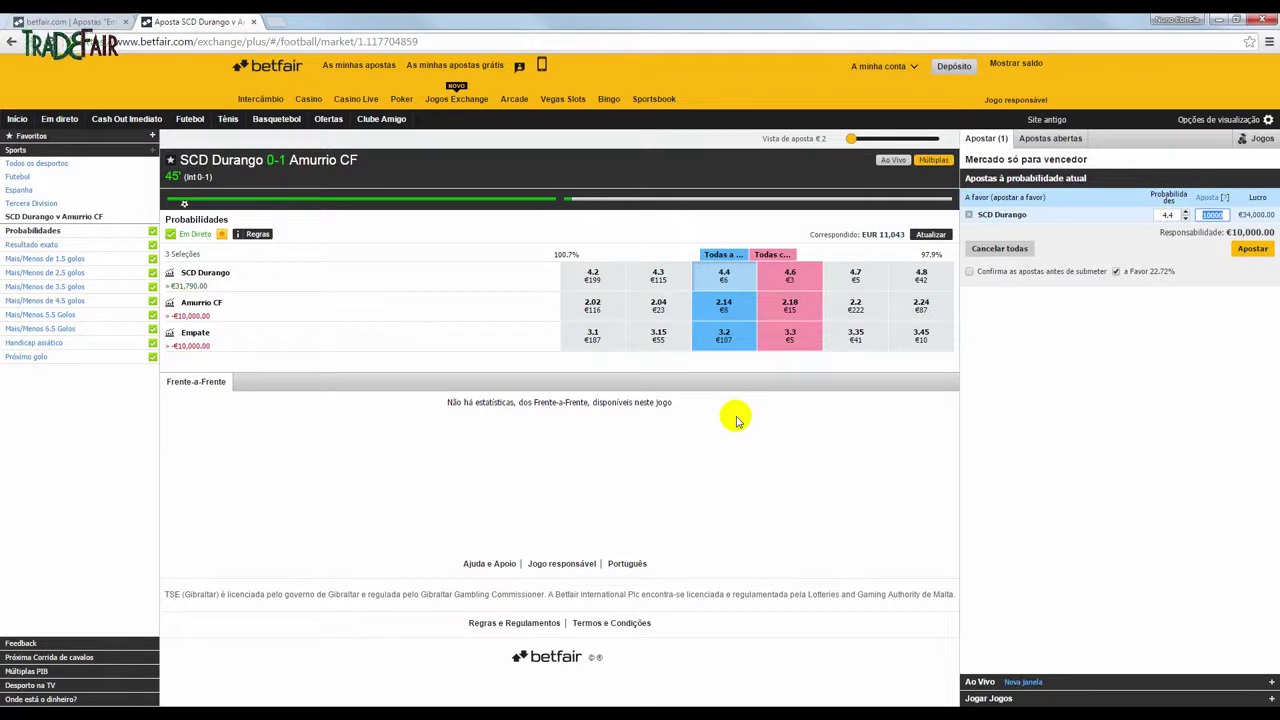
pyautogui.click(1178, 214)
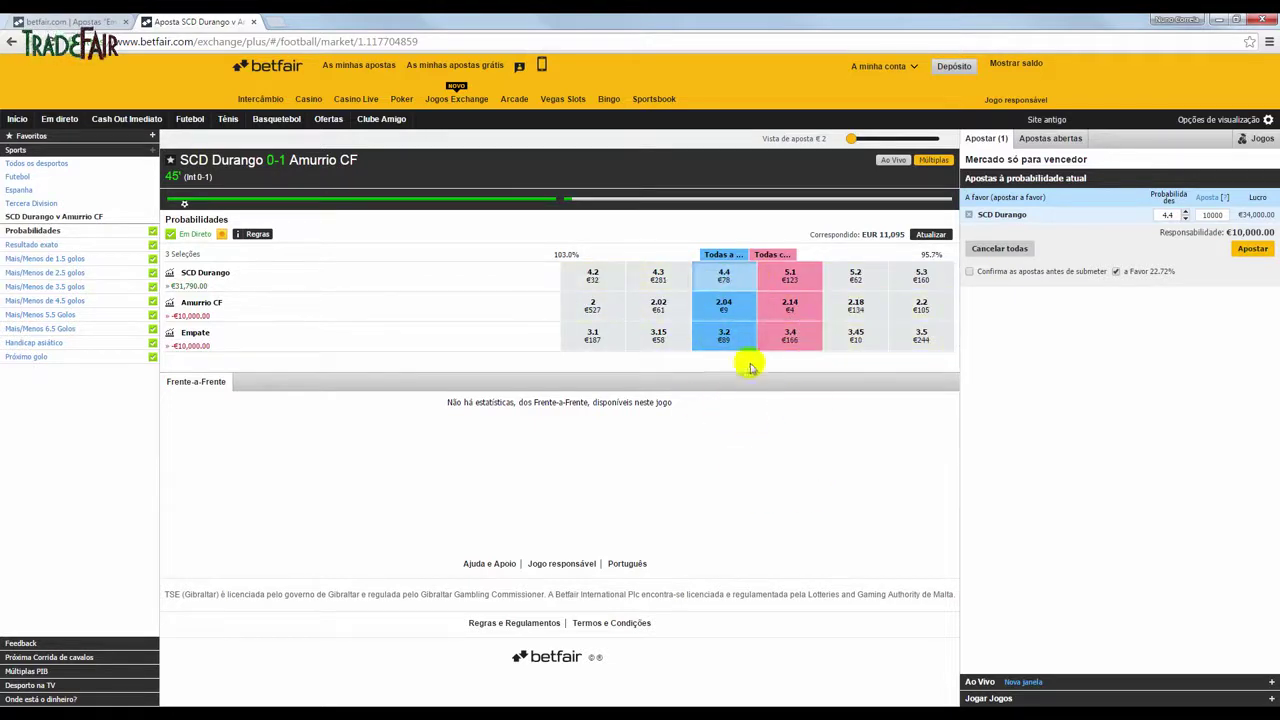
pyautogui.click(740, 278)
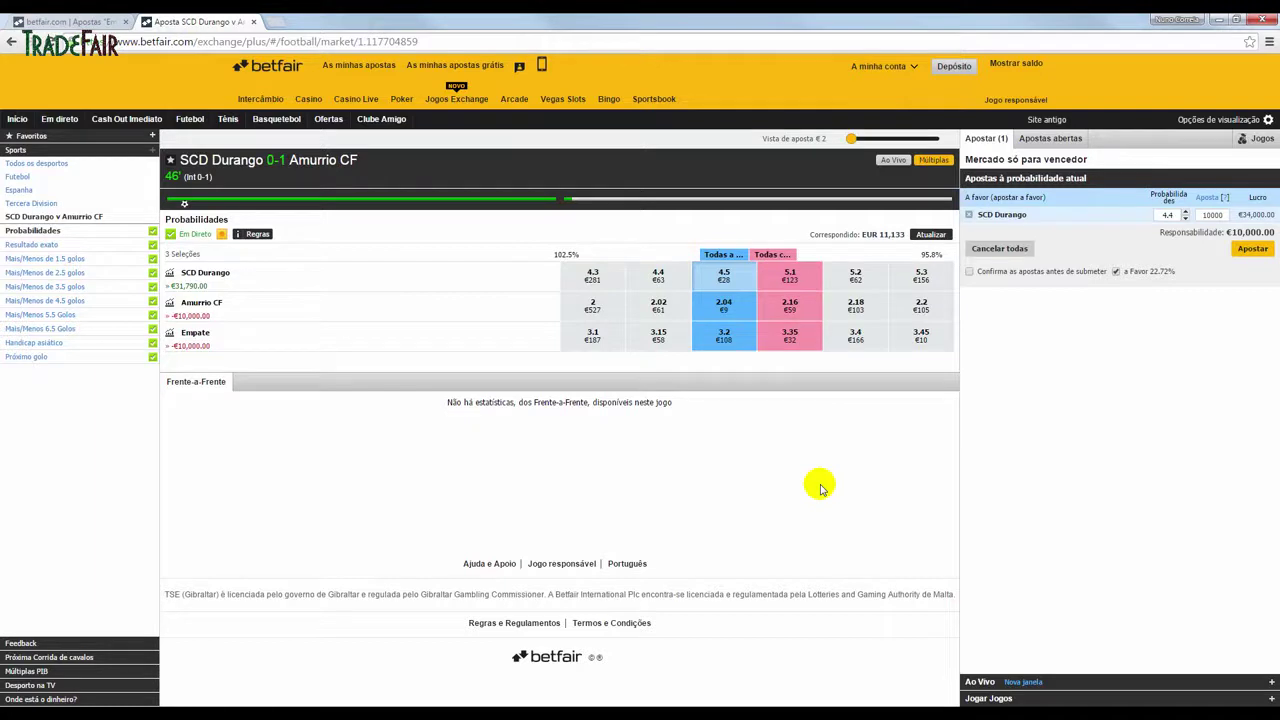
pyautogui.click(998, 248)
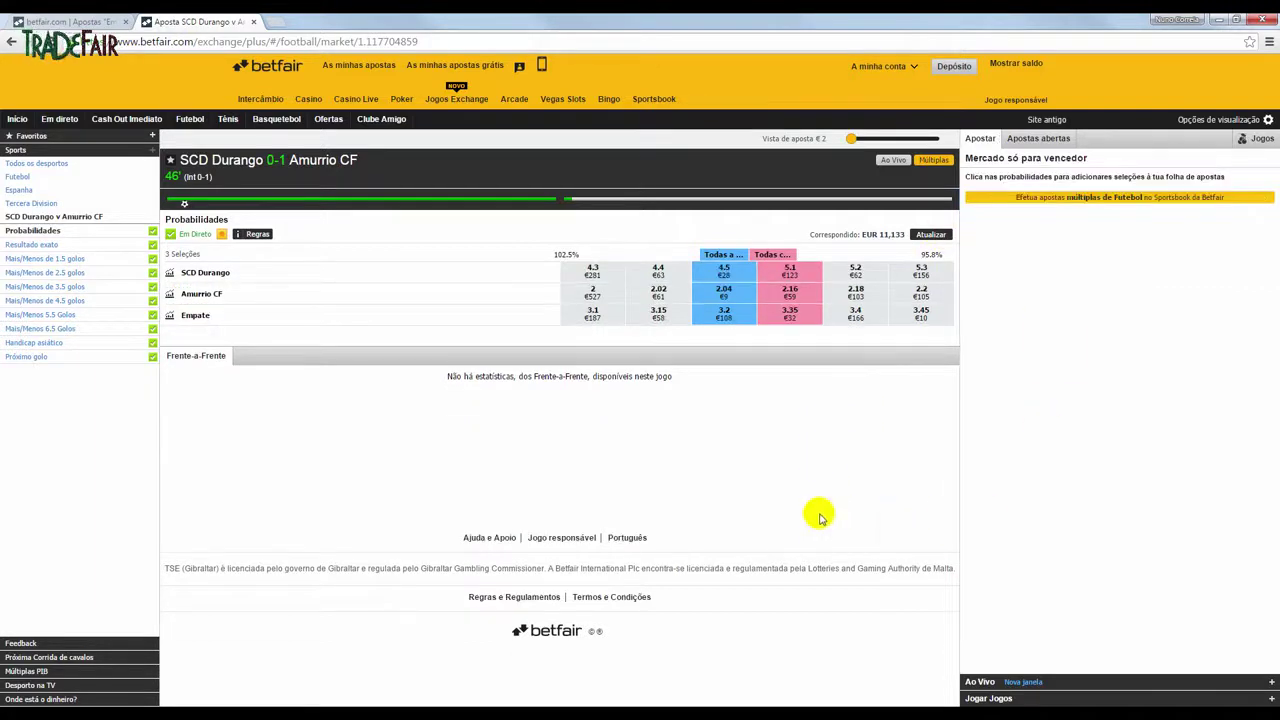